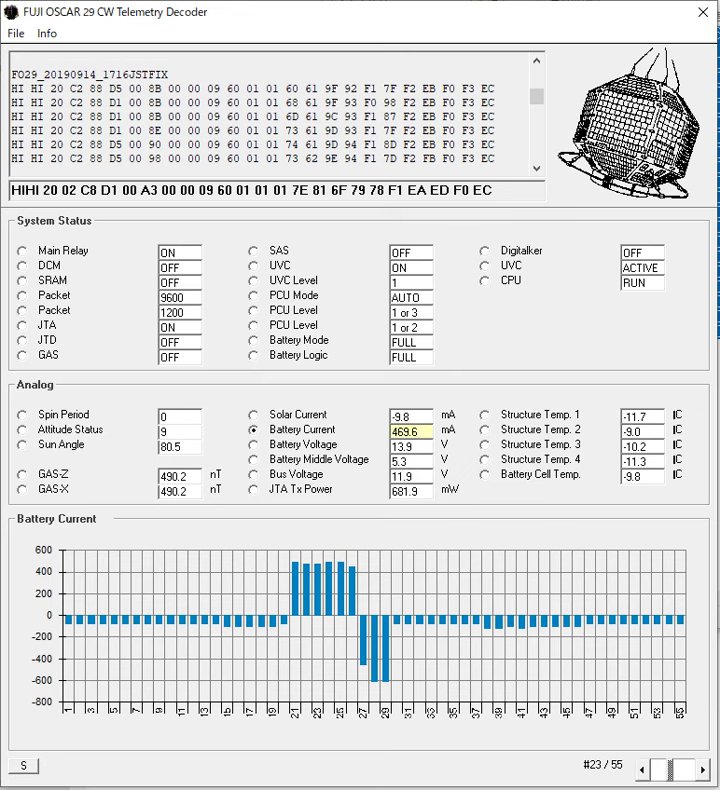
Step: Step through the telemetry records around record 23 with Battery Current charted, ending on record 25
{"action": "left_click", "coordinate": [643, 770]}
{"action": "left_click", "coordinate": [643, 770]}
{"action": "left_click", "coordinate": [643, 770]}
{"action": "key", "text": "Right"}
{"action": "key", "text": "Right"}
{"action": "key", "text": "Right"}
{"action": "key", "text": "Right"}
{"action": "key", "text": "Right"}
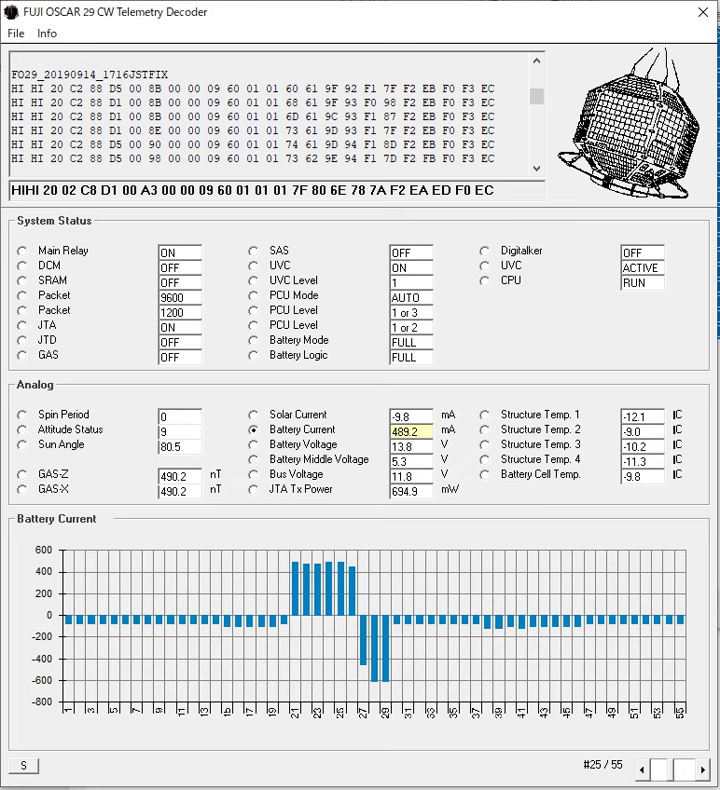
Step: Chart Battery Middle Voltage, switch the chart to Battery Voltage, and step back to record 37
{"action": "left_click", "coordinate": [254, 460]}
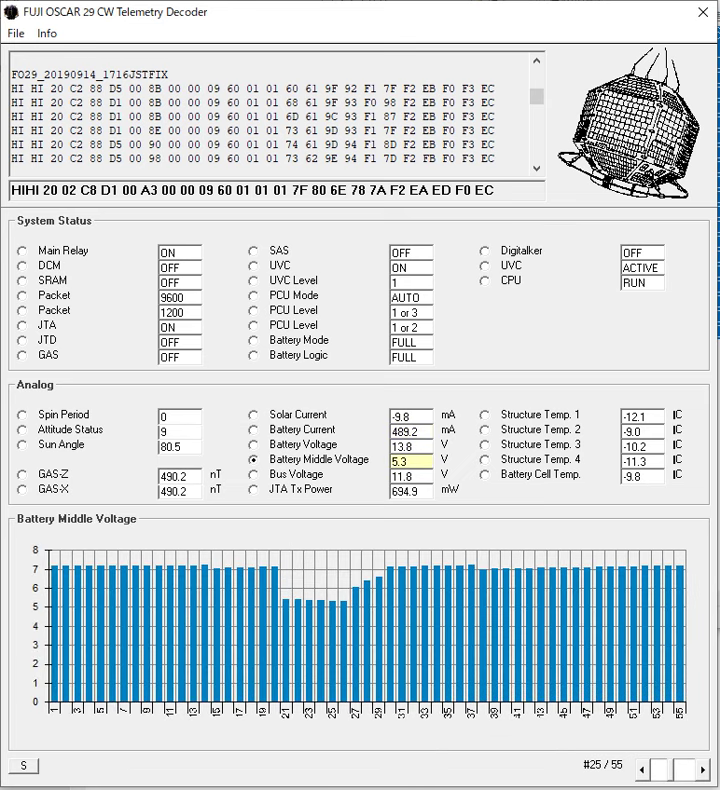
{"action": "key", "text": "Up"}
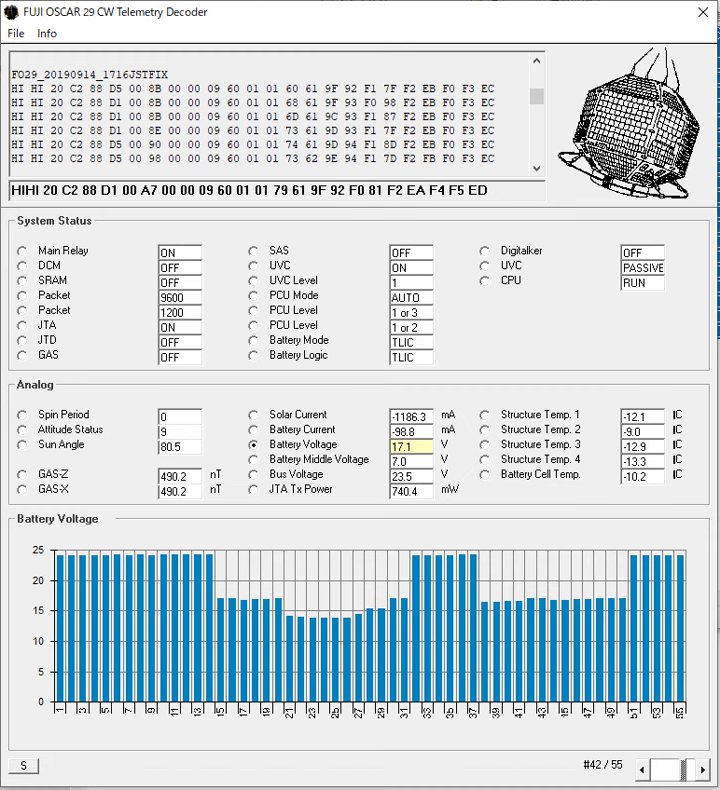
{"action": "key", "text": "Left"}
{"action": "key", "text": "Left"}
{"action": "key", "text": "Left"}
{"action": "key", "text": "Left"}
{"action": "key", "text": "Left"}
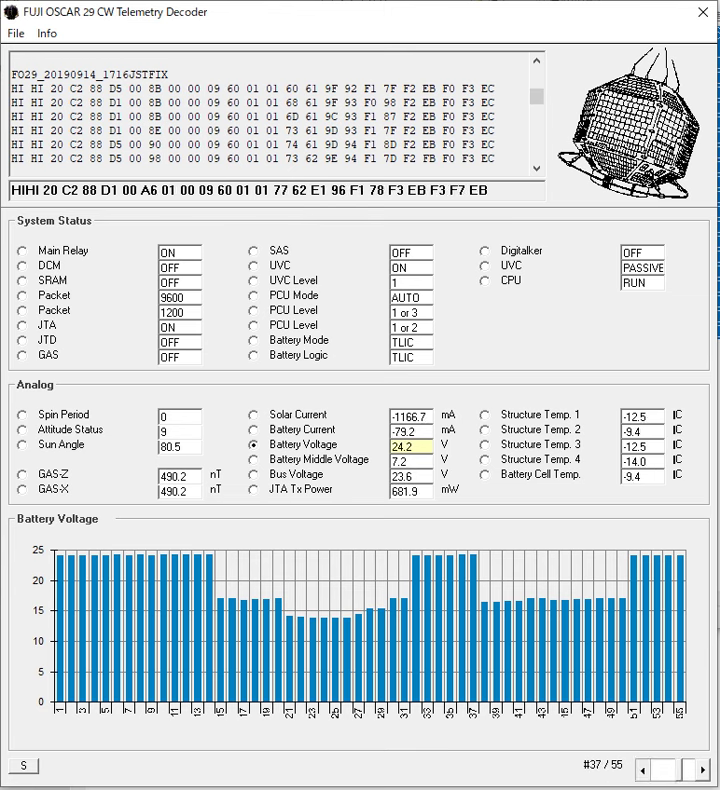
Step: Move back to telemetry record 23 while keeping Battery Voltage charted
{"action": "left_click_drag", "start_coordinate": [680, 768], "coordinate": [672, 768]}
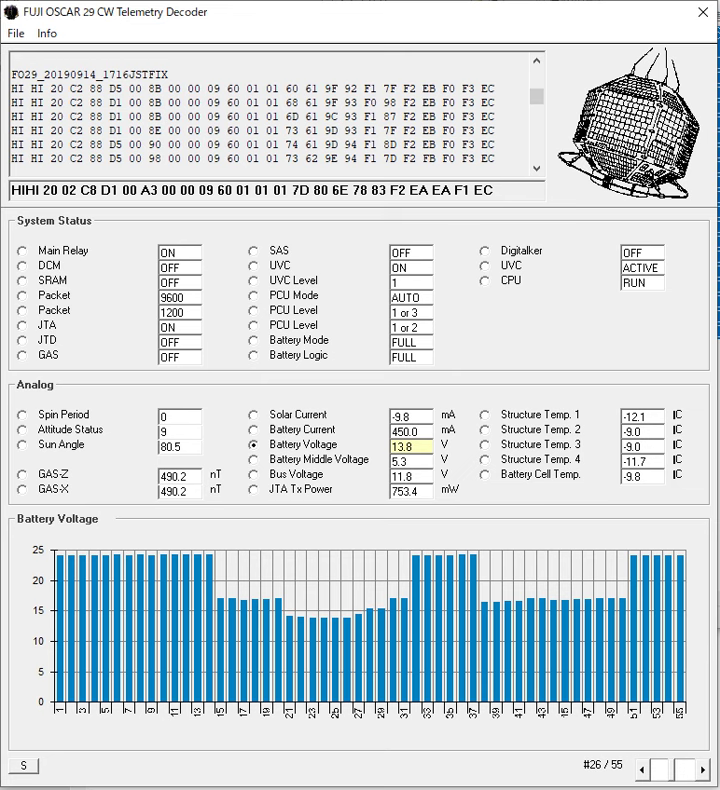
{"action": "key", "text": "Left"}
{"action": "key", "text": "Left"}
{"action": "key", "text": "Left"}
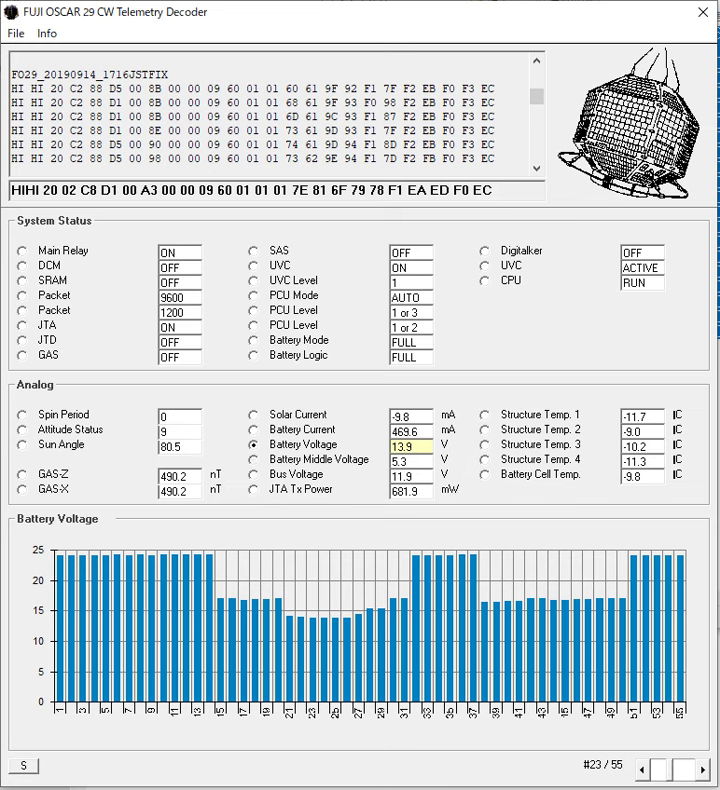
Step: Chart Battery Middle Voltage, Bus Voltage and Solar Current in turn for record 23
{"action": "left_click", "coordinate": [253, 460]}
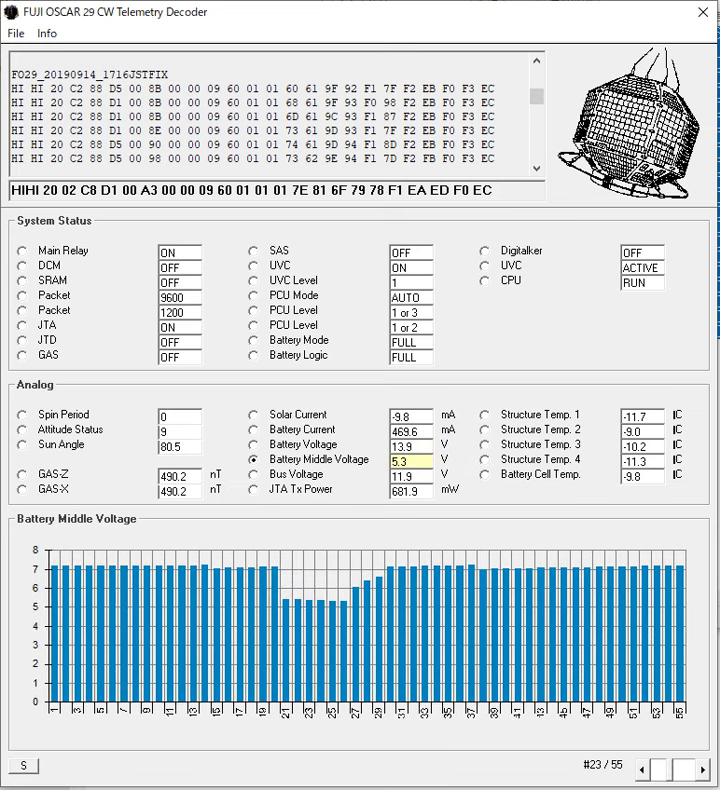
{"action": "left_click", "coordinate": [253, 475]}
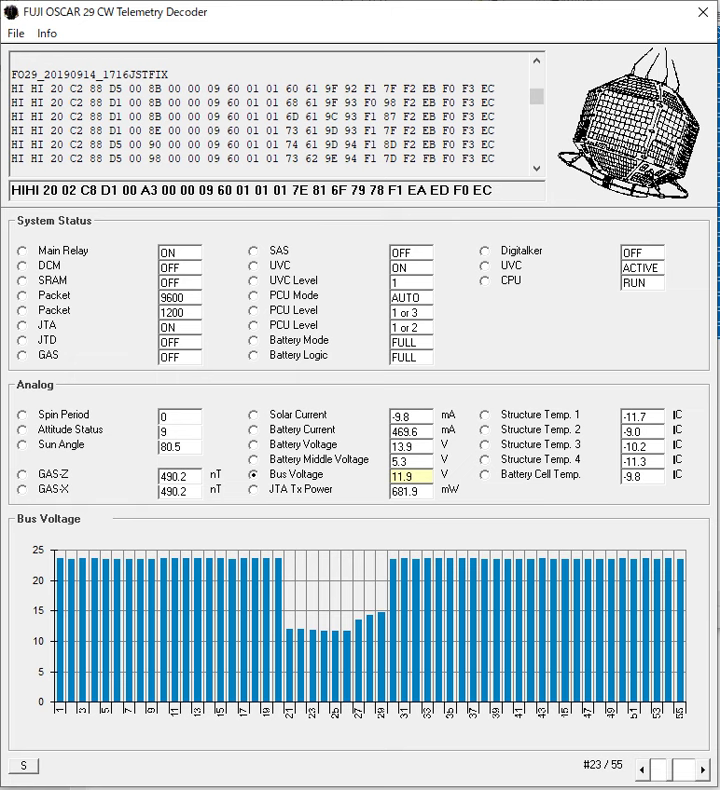
{"action": "left_click", "coordinate": [253, 415]}
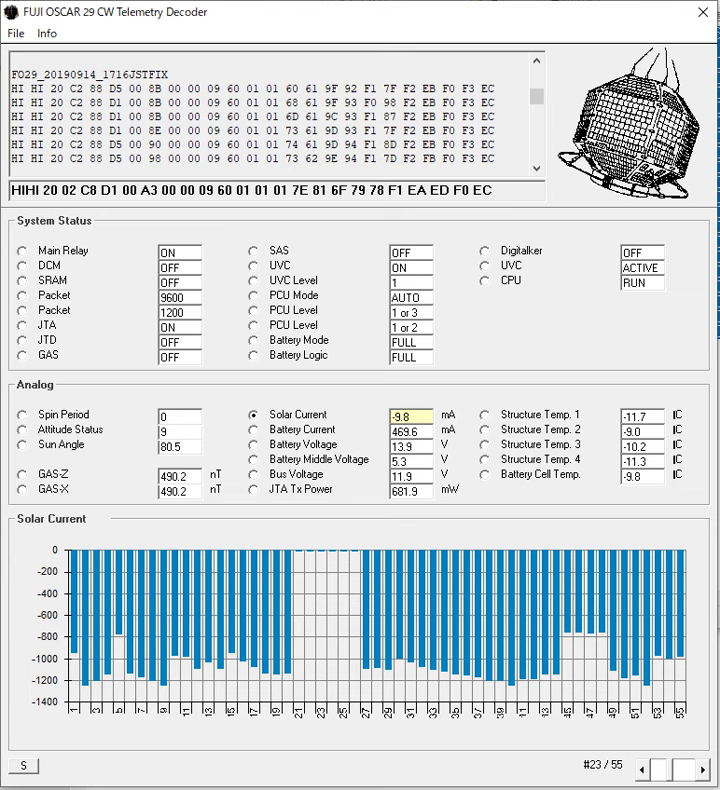
Step: Advance through the records to record 31 to examine the Solar Current values
{"action": "left_click", "coordinate": [703, 769]}
{"action": "left_click", "coordinate": [703, 769]}
{"action": "left_click", "coordinate": [703, 769]}
{"action": "left_click", "coordinate": [703, 769]}
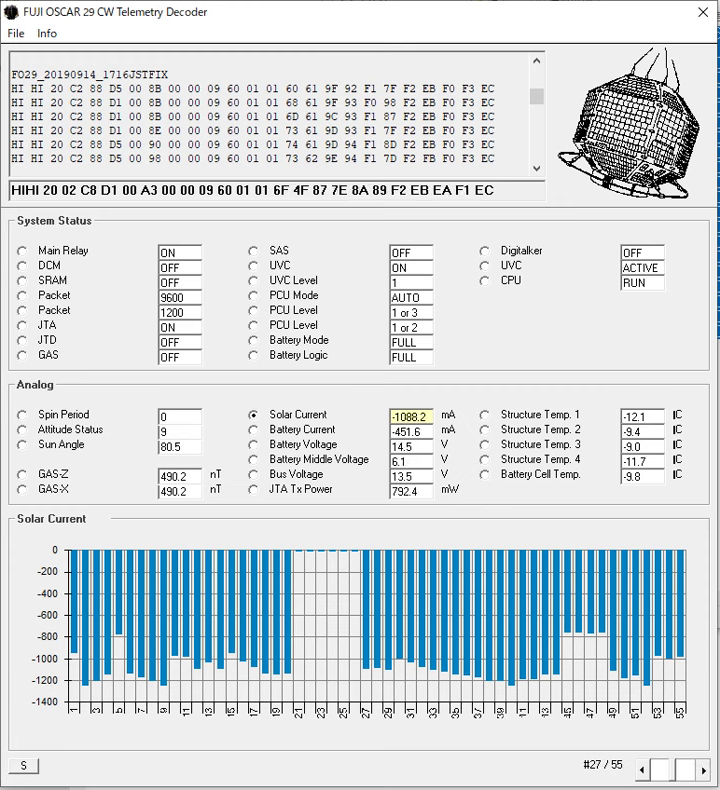
{"action": "left_click", "coordinate": [703, 769]}
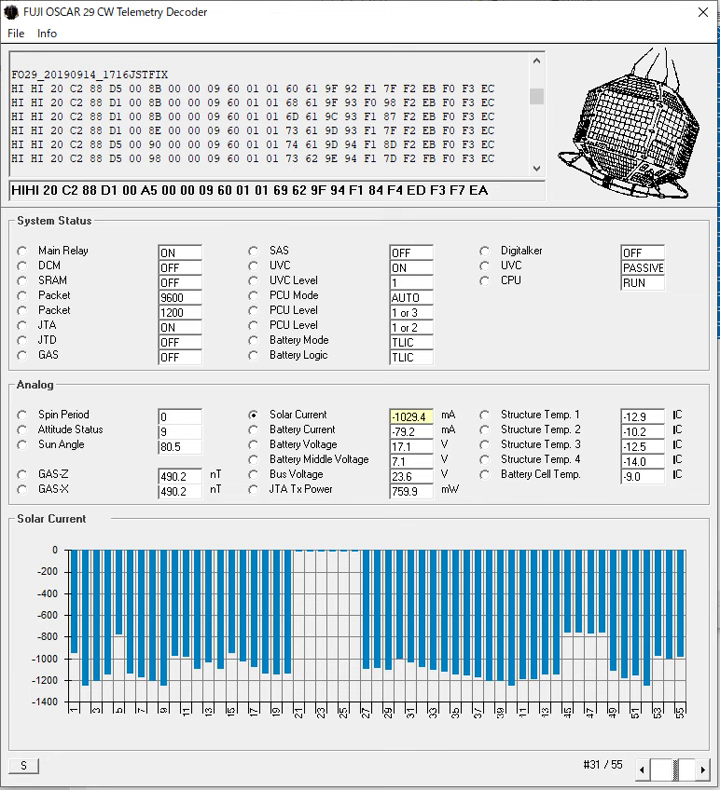
Step: Step back through the records to record 24 to examine the Solar Current values
{"action": "key", "text": "Left"}
{"action": "key", "text": "Left"}
{"action": "key", "text": "Left"}
{"action": "key", "text": "Left"}
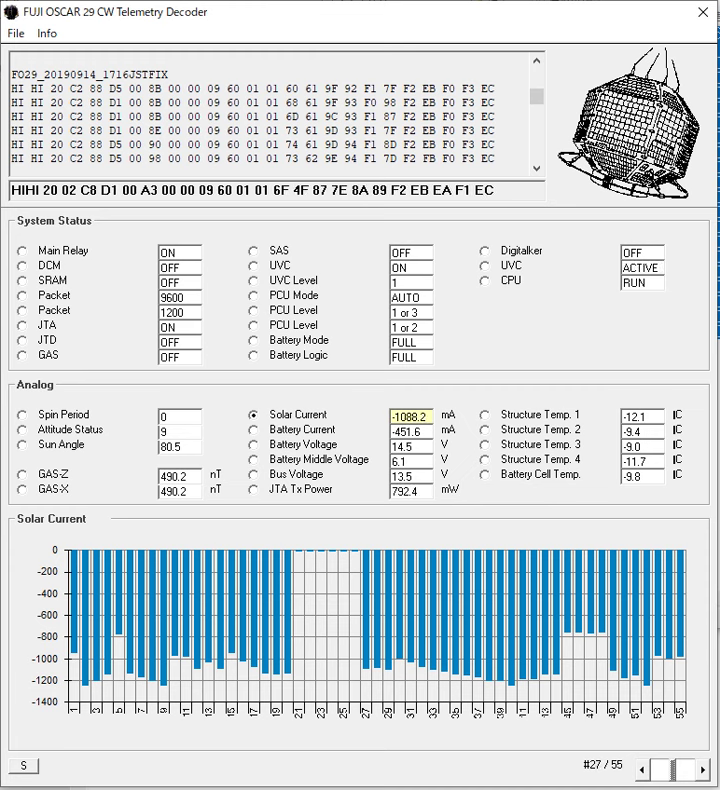
{"action": "key", "text": "Left"}
{"action": "key", "text": "Left"}
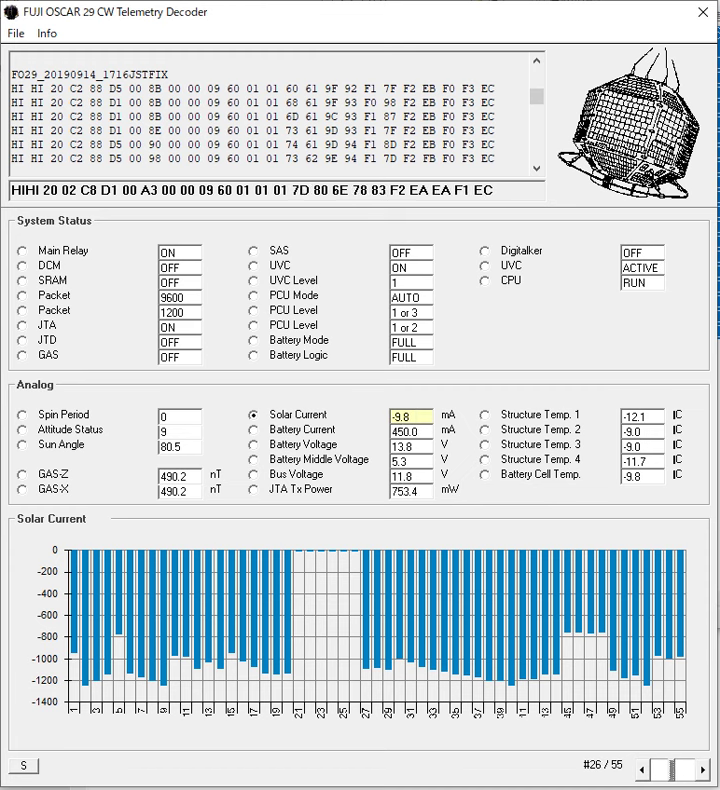
{"action": "key", "text": "Left"}
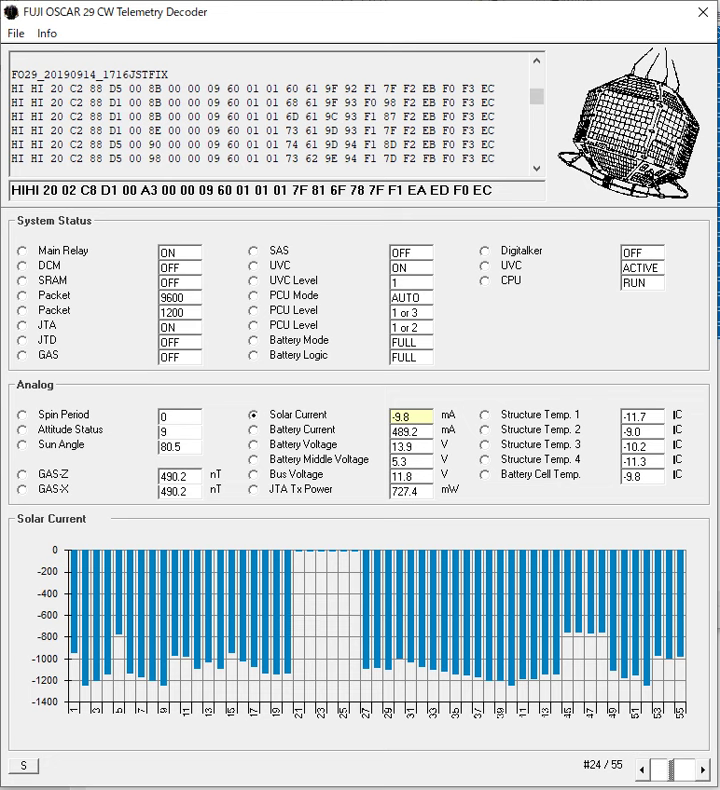
Step: Chart the UVC active/passive status, JTA Tx Power, Bus Voltage, Battery Voltage and Battery Current in turn, ending on record 29
{"action": "left_click", "coordinate": [485, 266]}
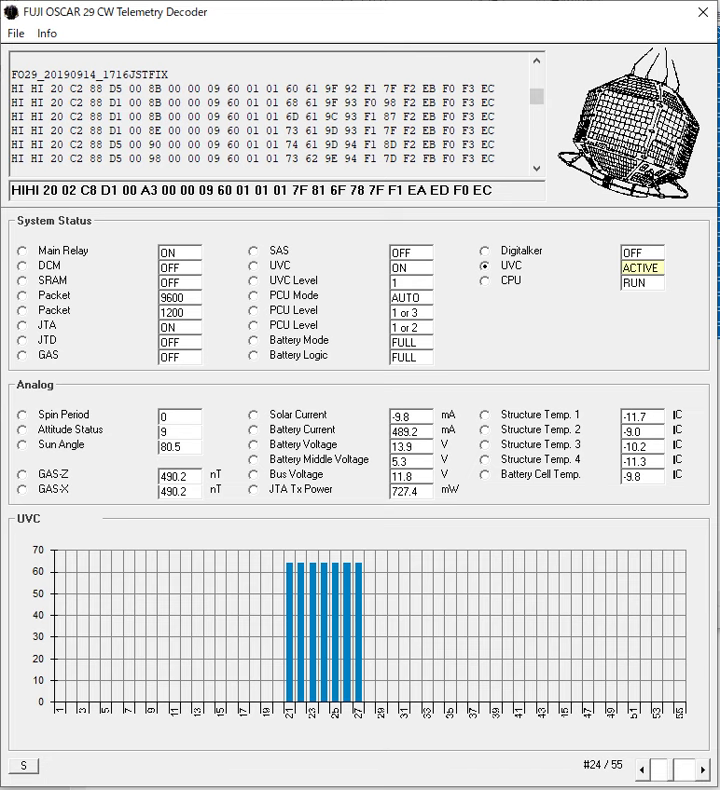
{"action": "left_click", "coordinate": [253, 490]}
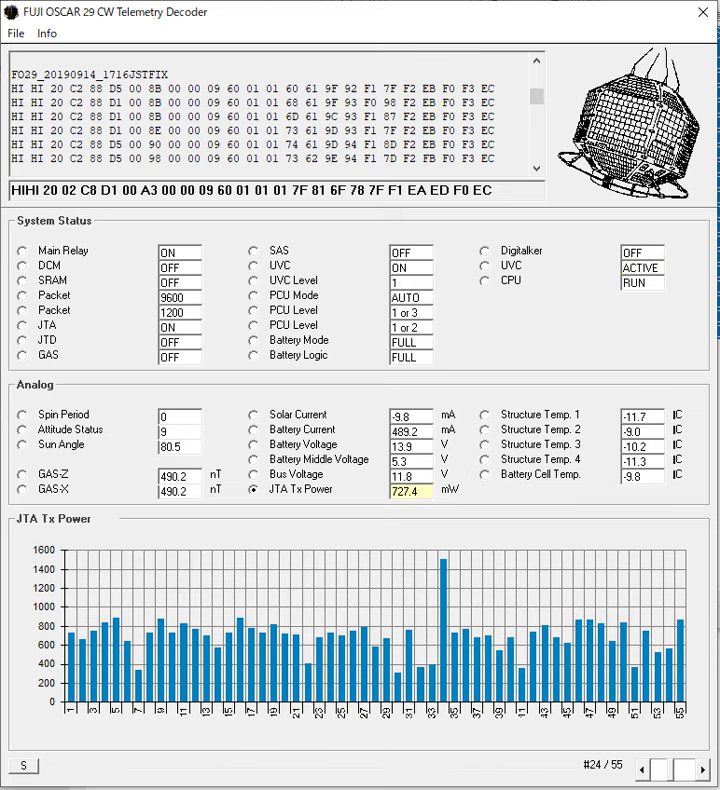
{"action": "left_click", "coordinate": [254, 474]}
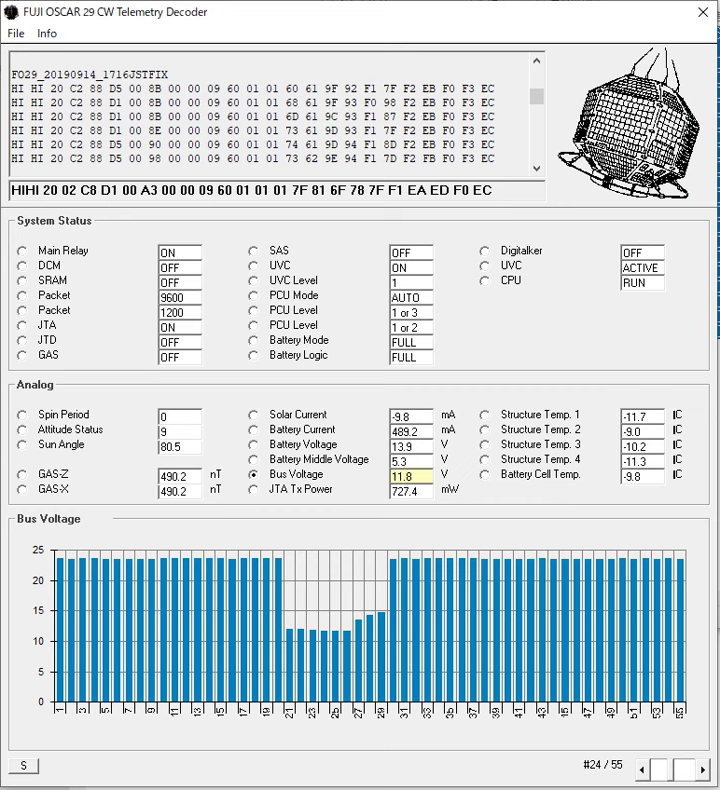
{"action": "left_click", "coordinate": [253, 445]}
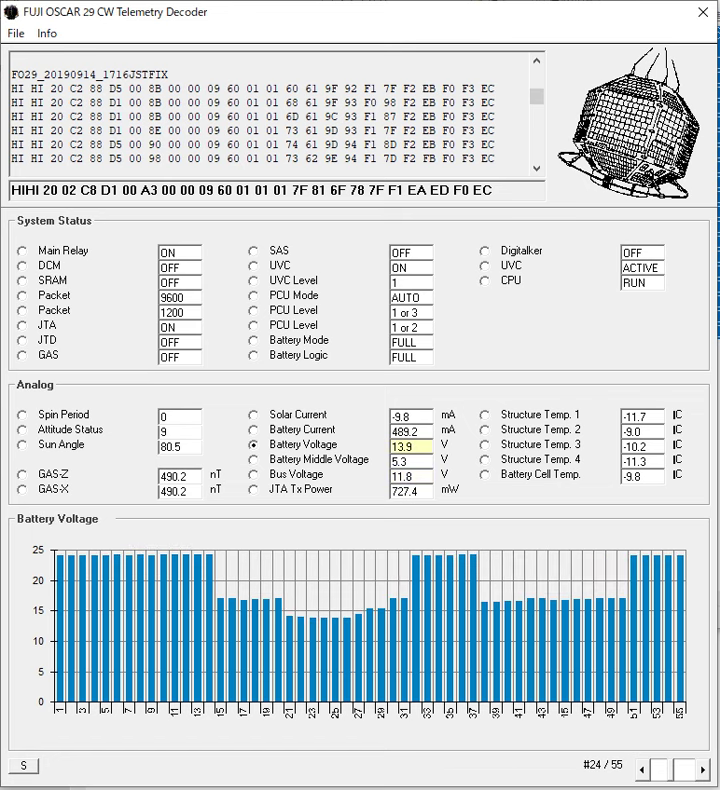
{"action": "left_click", "coordinate": [253, 430]}
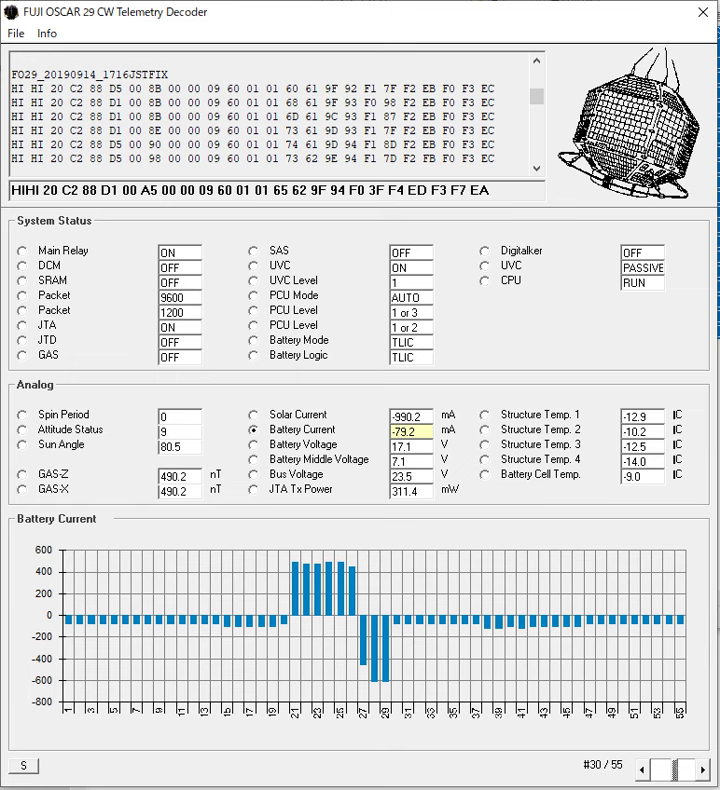
{"action": "key", "text": "Left"}
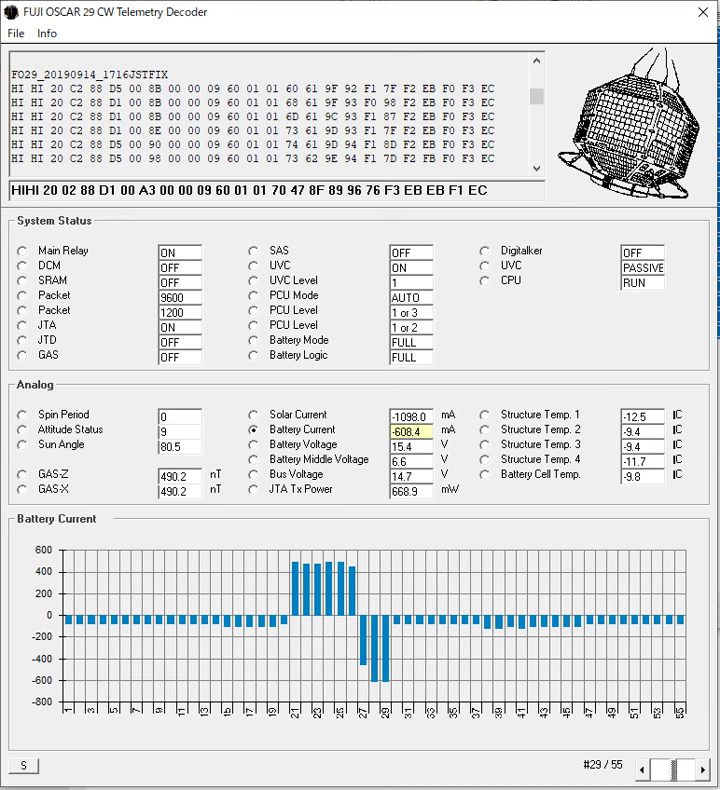
Step: Look through the raw telemetry log from its first lines to its end and return to the start
{"action": "mouse_move", "coordinate": [537, 97]}
{"action": "left_mouse_down"}
{"action": "mouse_move", "coordinate": [537, 136]}
{"action": "mouse_move", "coordinate": [537, 76]}
{"action": "left_mouse_up"}
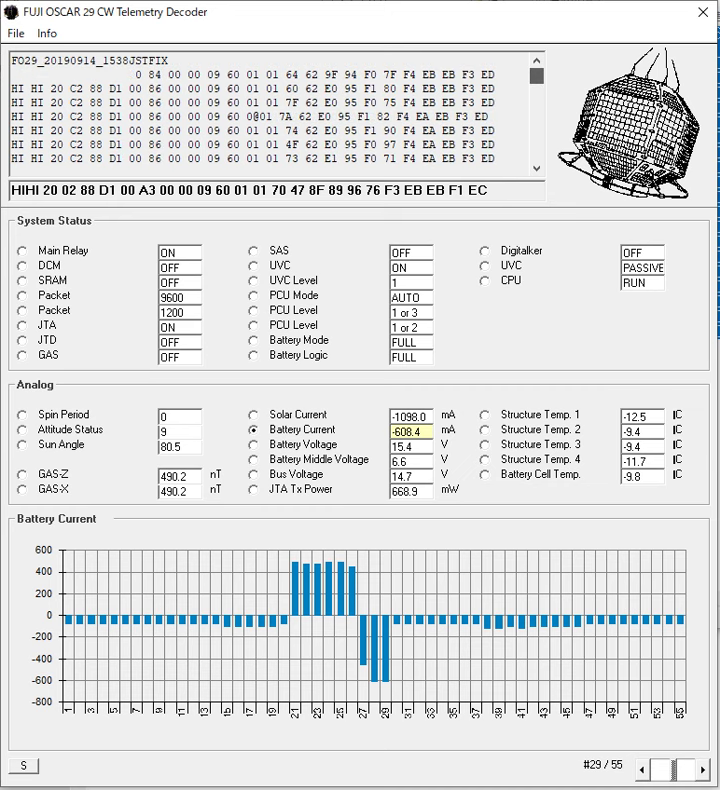
{"action": "scroll", "coordinate": [270, 112], "scroll_direction": "down", "scroll_amount": 10}
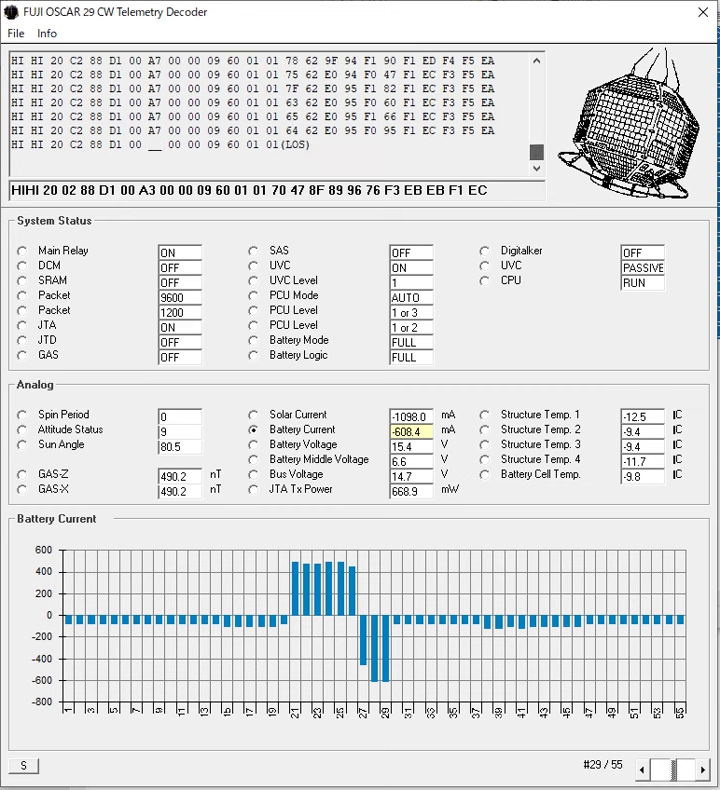
{"action": "scroll", "coordinate": [270, 112], "scroll_direction": "up", "scroll_amount": 10}
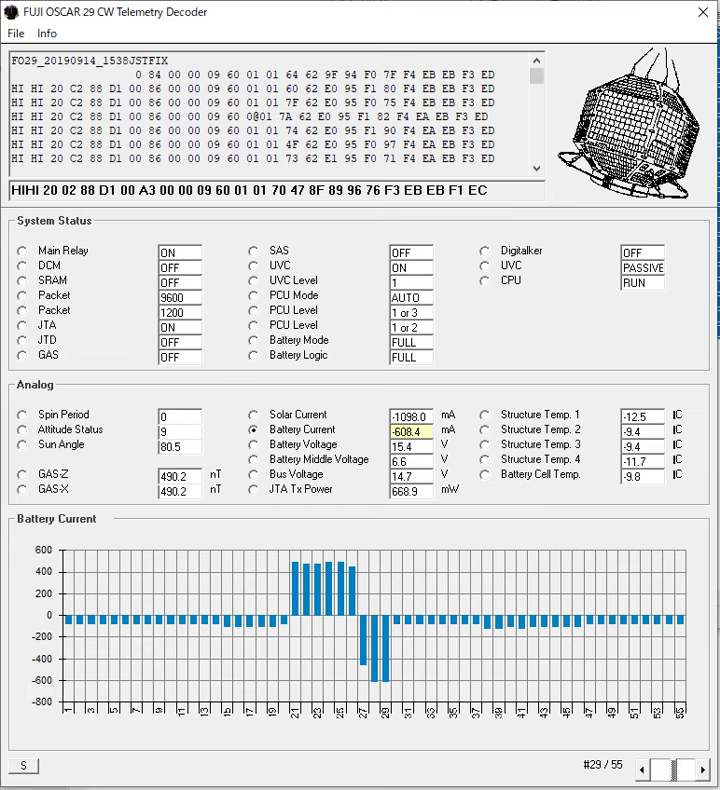
Step: Chart Structure Temp. 4, 3, 2 and 1 in turn, followed by Battery Cell Temp
{"action": "left_click", "coordinate": [485, 460]}
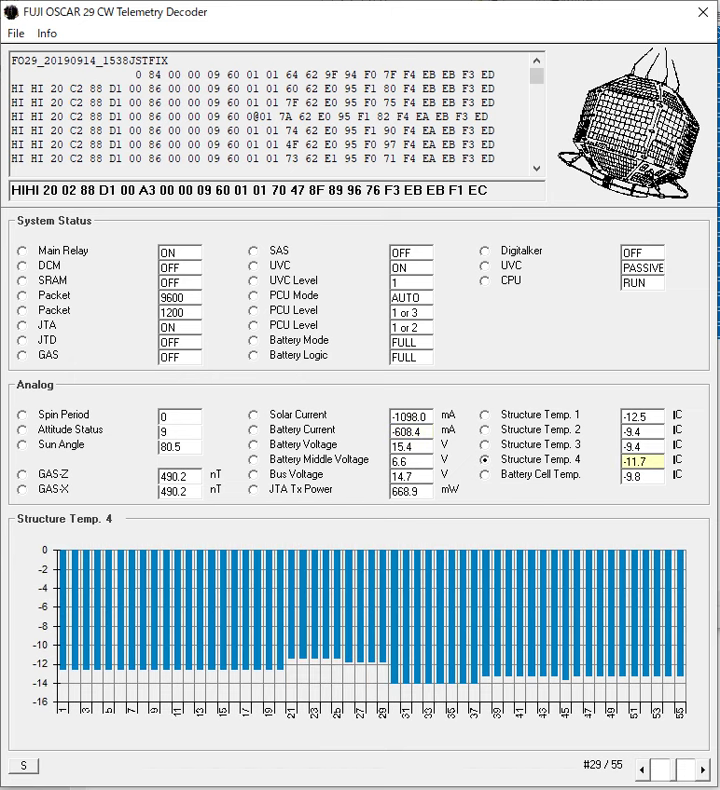
{"action": "left_click", "coordinate": [485, 445]}
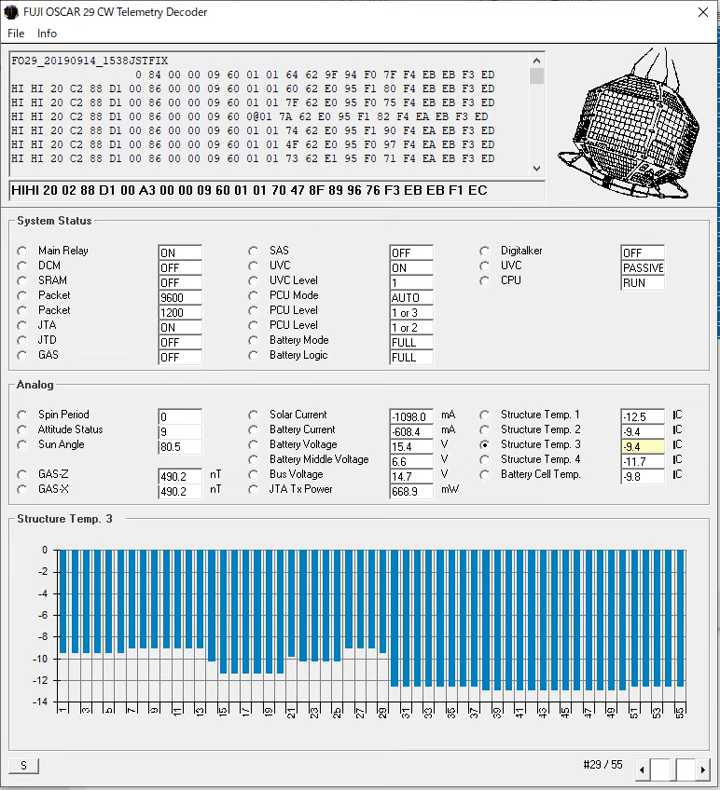
{"action": "left_click", "coordinate": [485, 430]}
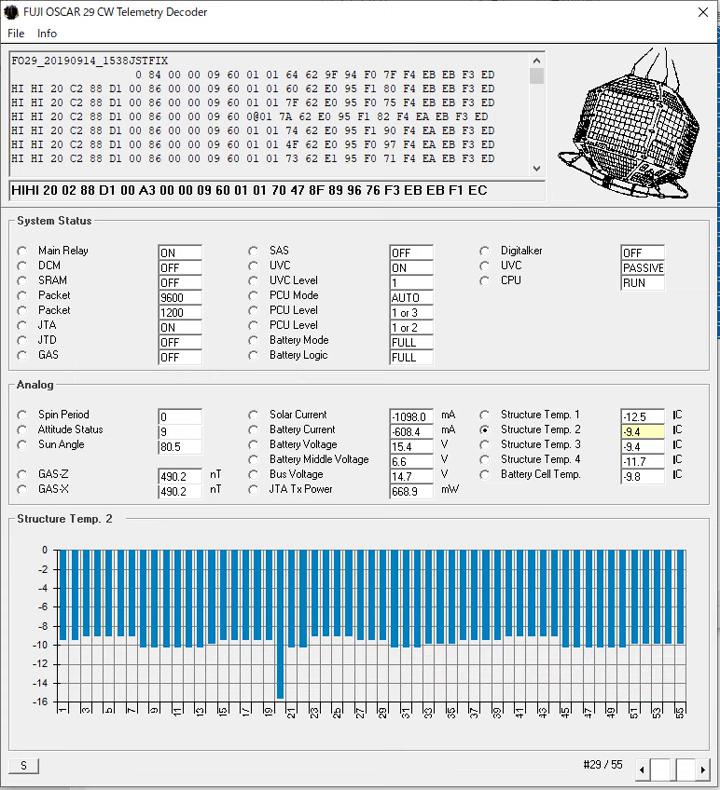
{"action": "left_click", "coordinate": [484, 414]}
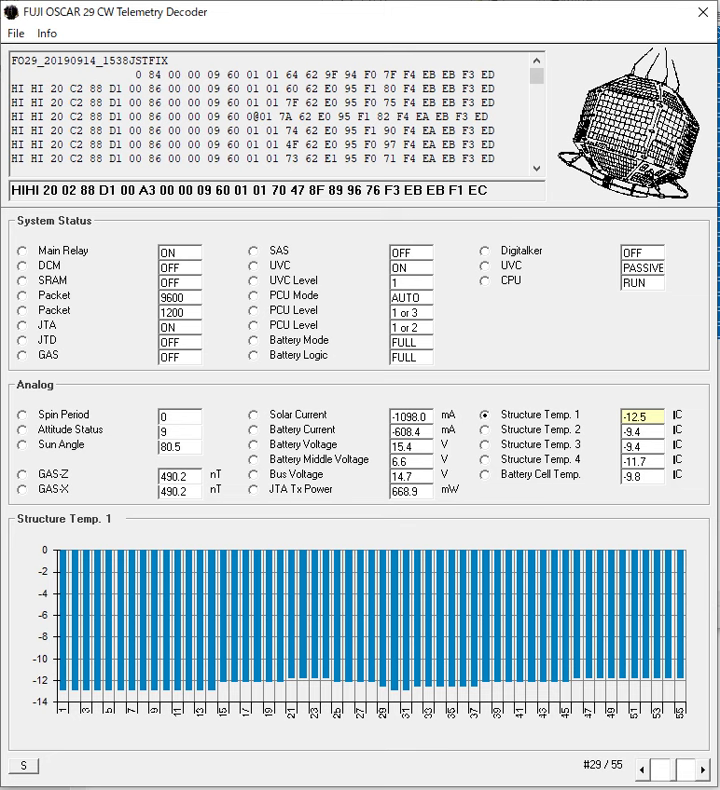
{"action": "left_click", "coordinate": [485, 475]}
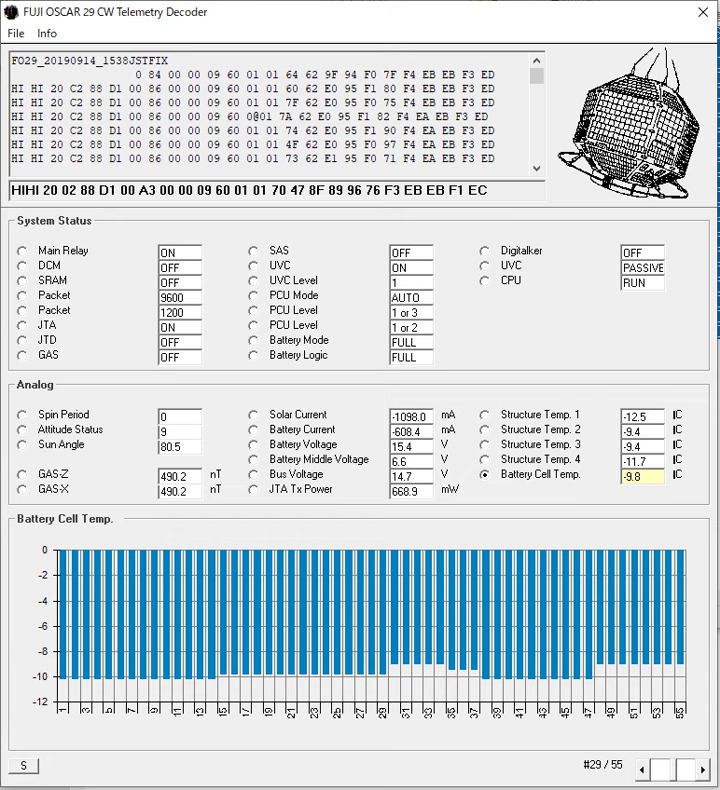
Step: Chart Solar Current, Battery Current, Battery Voltage, Battery Middle Voltage, Bus Voltage and JTA Tx Power in turn, ending on Bus Voltage
{"action": "left_click", "coordinate": [253, 415]}
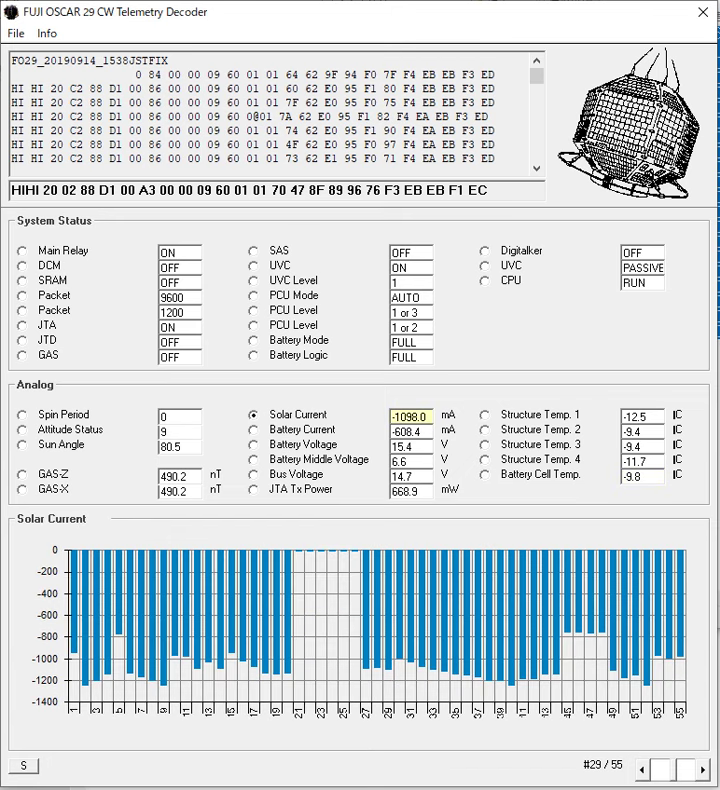
{"action": "left_click", "coordinate": [253, 429]}
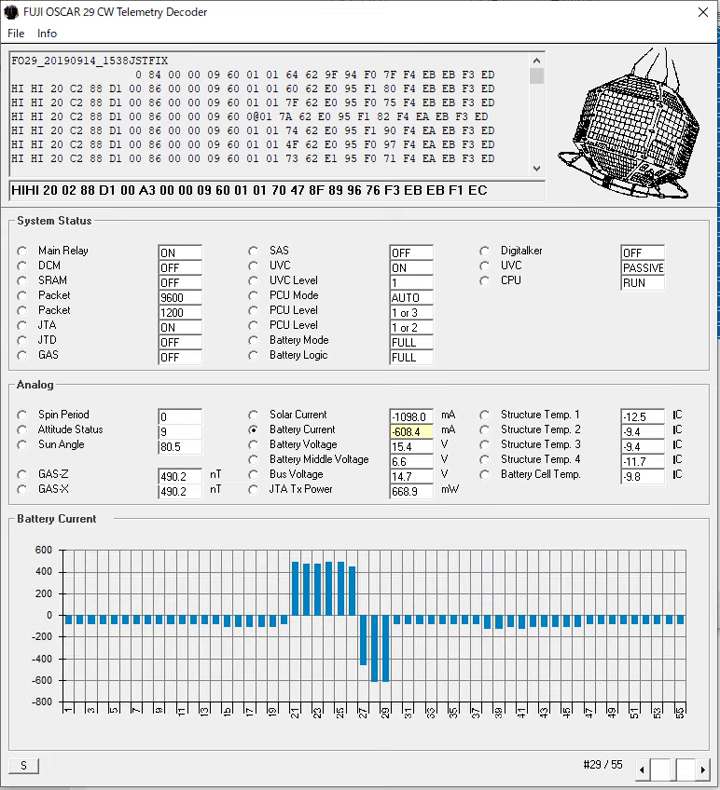
{"action": "left_click", "coordinate": [253, 445]}
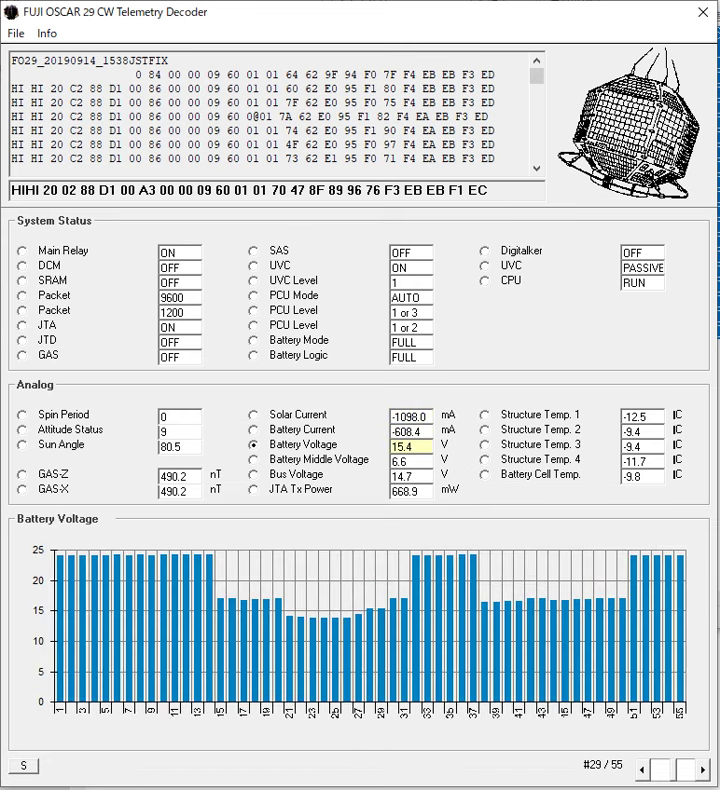
{"action": "left_click", "coordinate": [253, 460]}
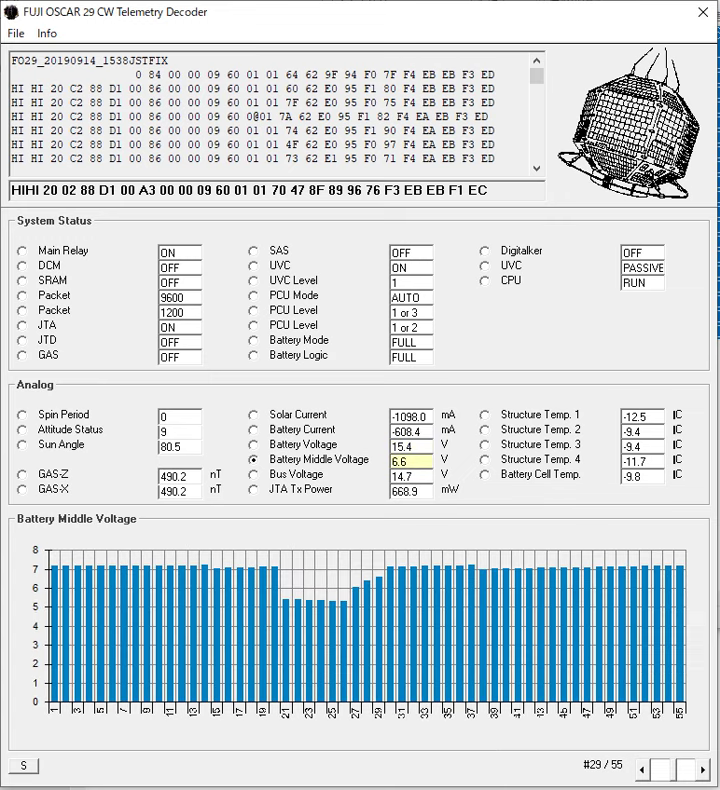
{"action": "left_click", "coordinate": [253, 475]}
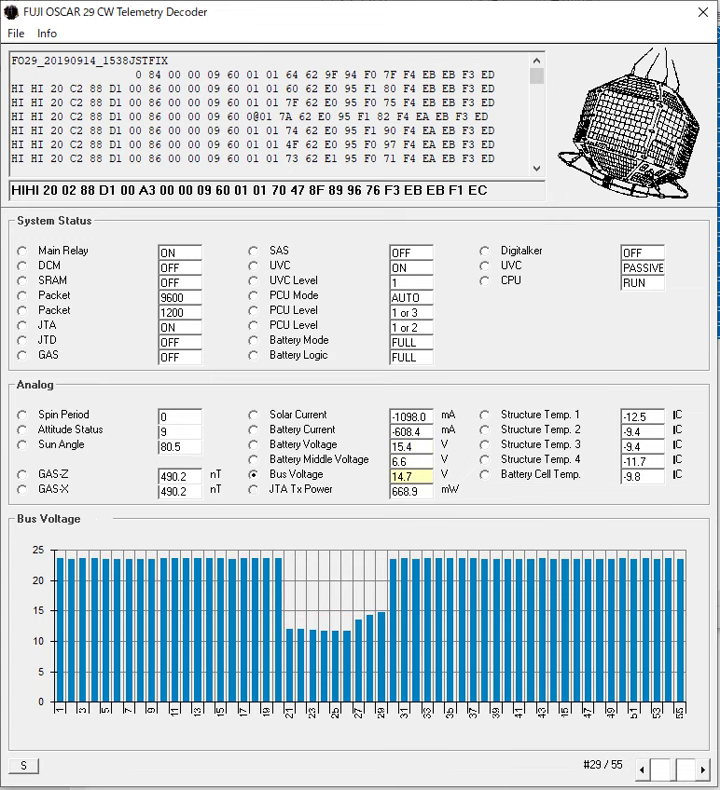
{"action": "left_click", "coordinate": [253, 490]}
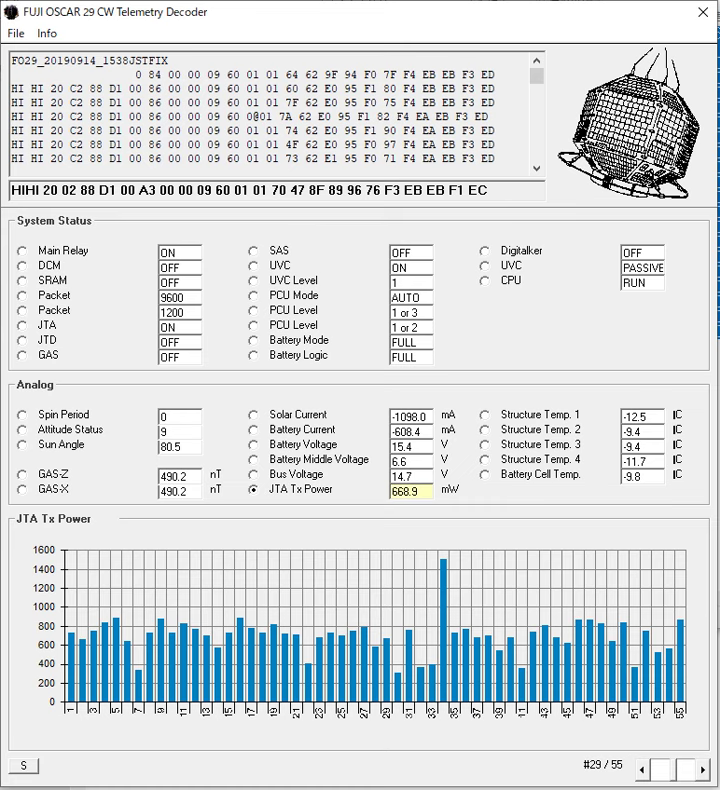
{"action": "left_click", "coordinate": [253, 475]}
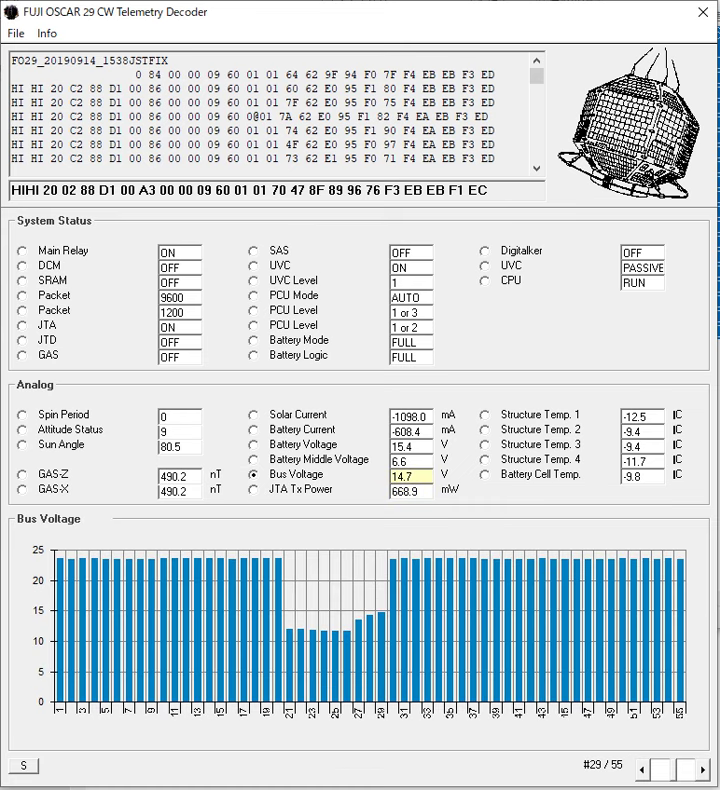
Step: Chart Battery Middle Voltage, Battery Voltage and Battery Current in turn, ending on Battery Current
{"action": "left_click", "coordinate": [253, 460]}
{"action": "left_click", "coordinate": [253, 445]}
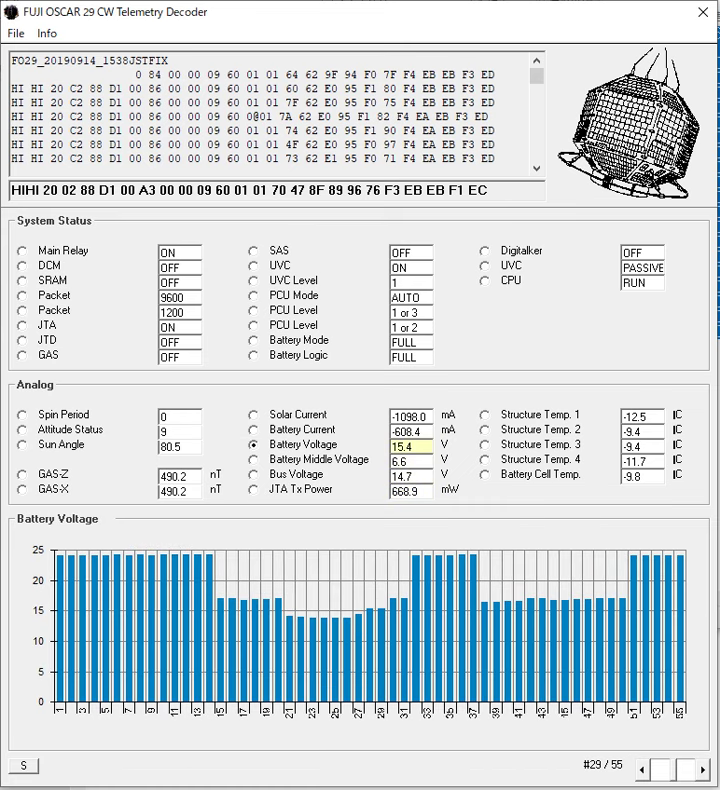
{"action": "left_click", "coordinate": [253, 430]}
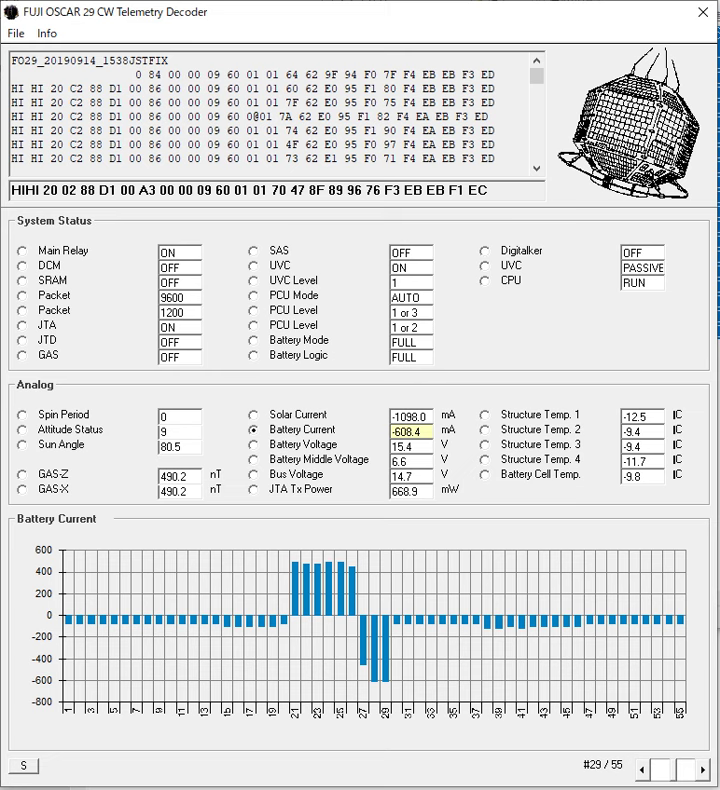
Step: Go back one record at a time from record 29 to record 18 while Battery Current is charted
{"action": "left_click", "coordinate": [642, 769]}
{"action": "left_click", "coordinate": [642, 769]}
{"action": "left_click", "coordinate": [642, 769]}
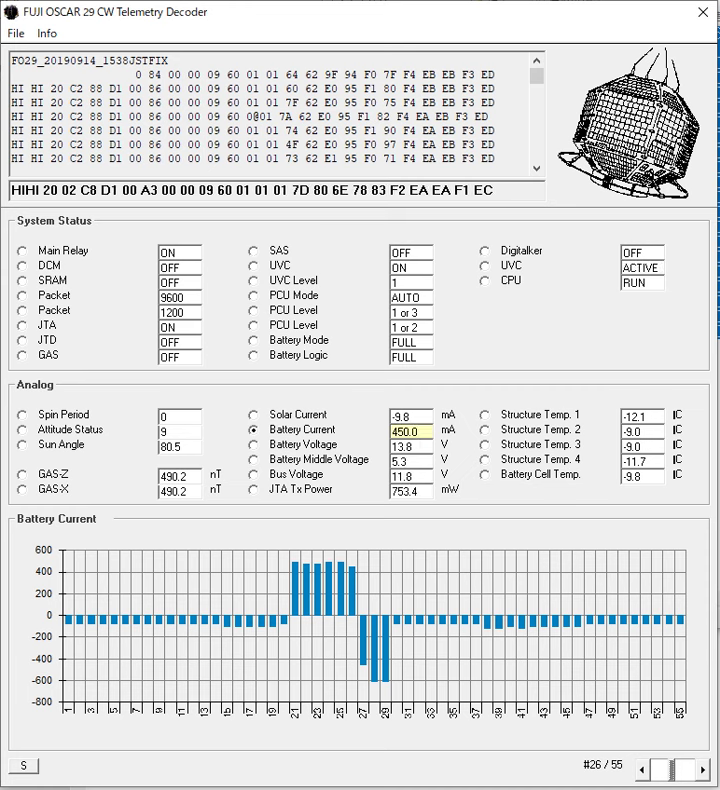
{"action": "key", "text": "Left"}
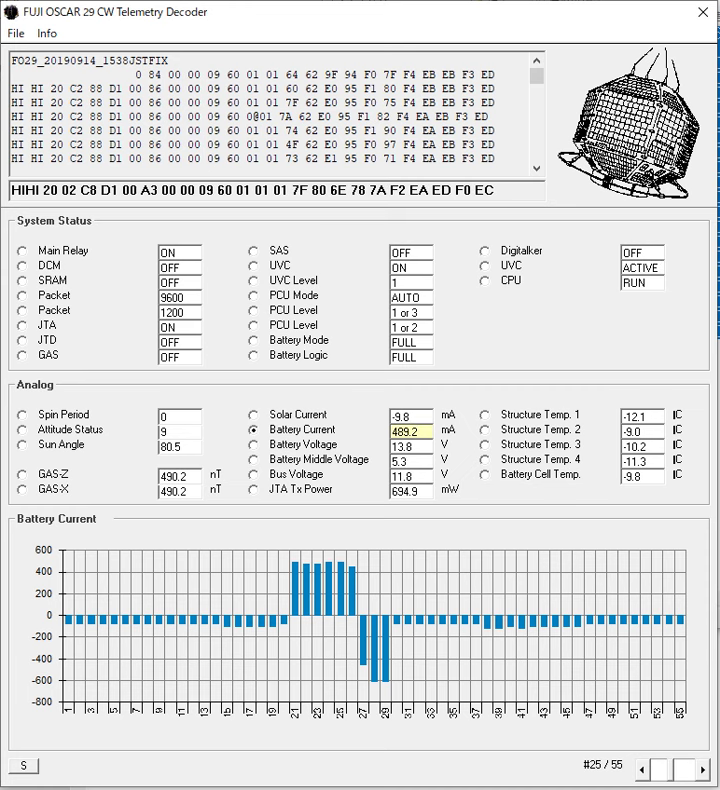
{"action": "key", "text": "Left"}
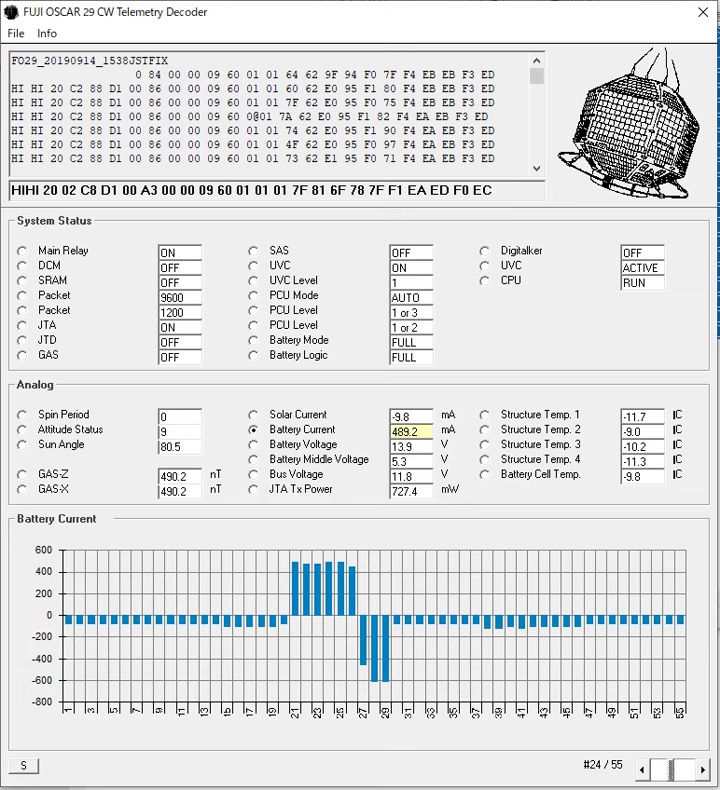
{"action": "key", "text": "Left"}
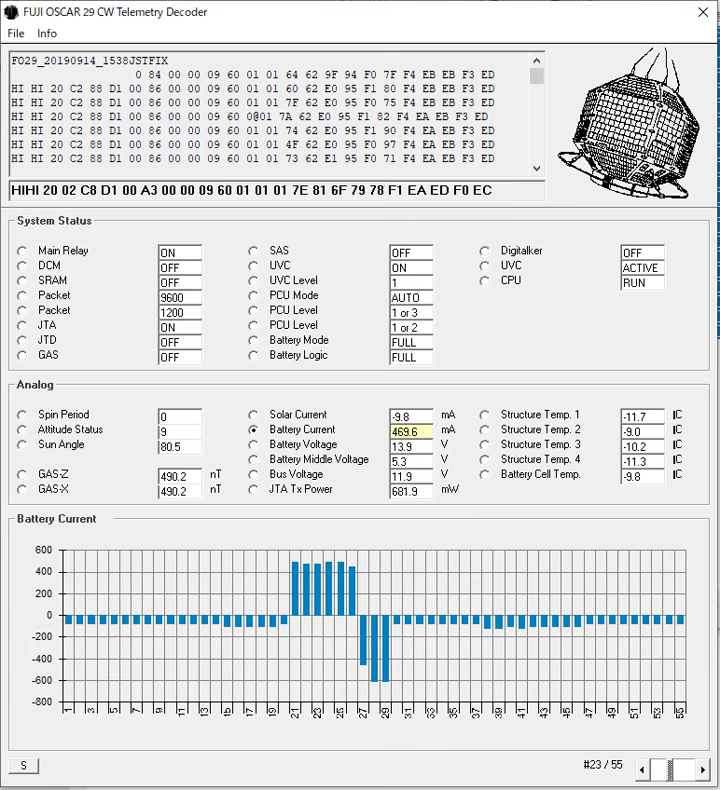
{"action": "key", "text": "Left"}
{"action": "key", "text": "Left"}
{"action": "key", "text": "Left"}
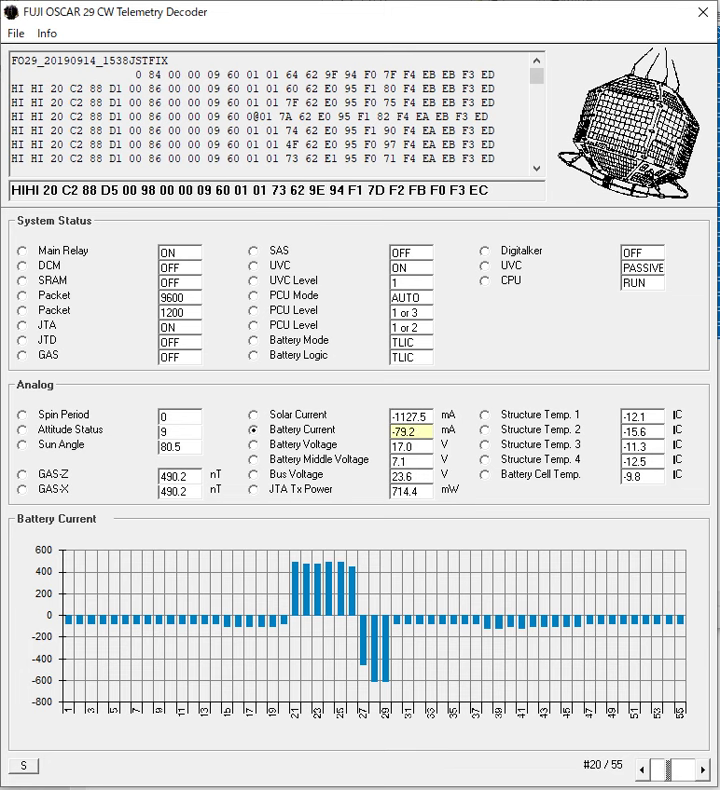
{"action": "key", "text": "Left"}
{"action": "key", "text": "Left"}
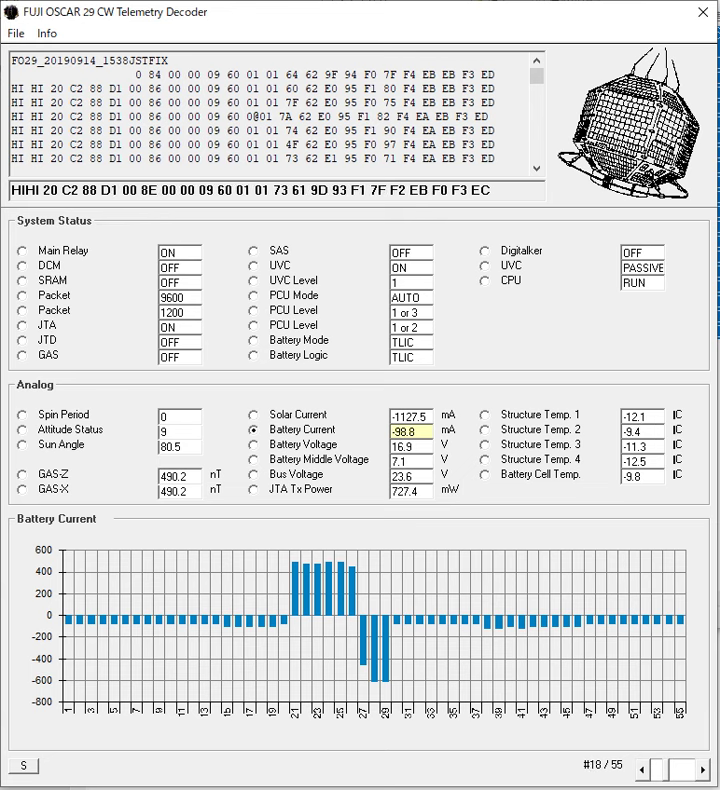
Step: Advance through the records to record 22, keeping Battery Current charted
{"action": "key", "text": "Right"}
{"action": "key", "text": "Right"}
{"action": "key", "text": "Right"}
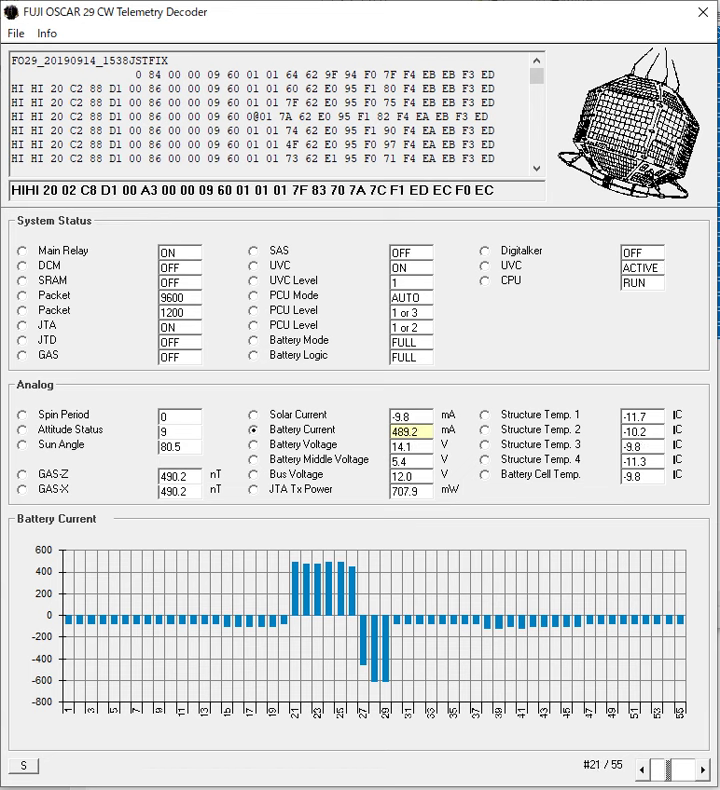
{"action": "key", "text": "Right"}
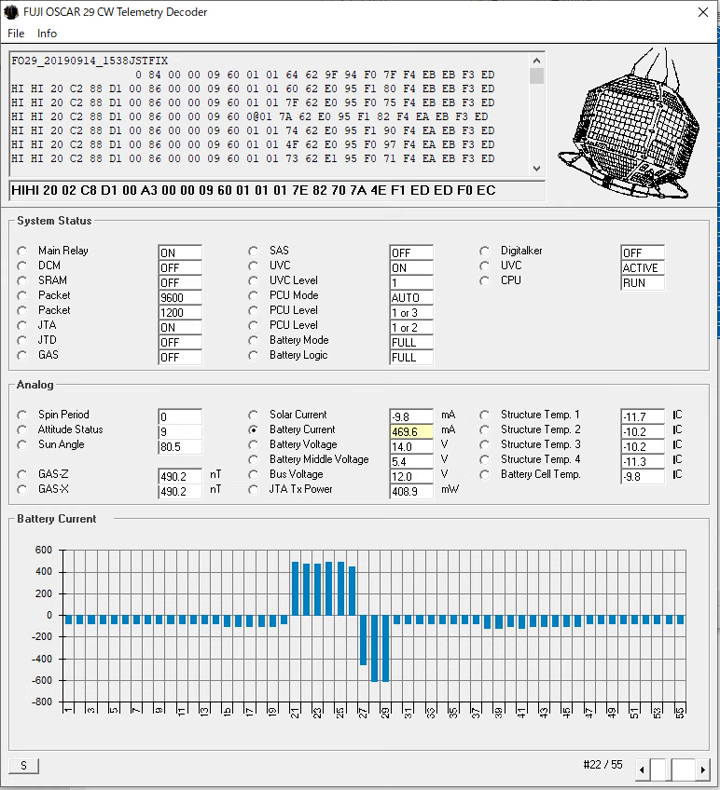
Step: Chart the UVC active/passive status and compare records 19 to 21, ending on record 21
{"action": "left_click", "coordinate": [485, 266]}
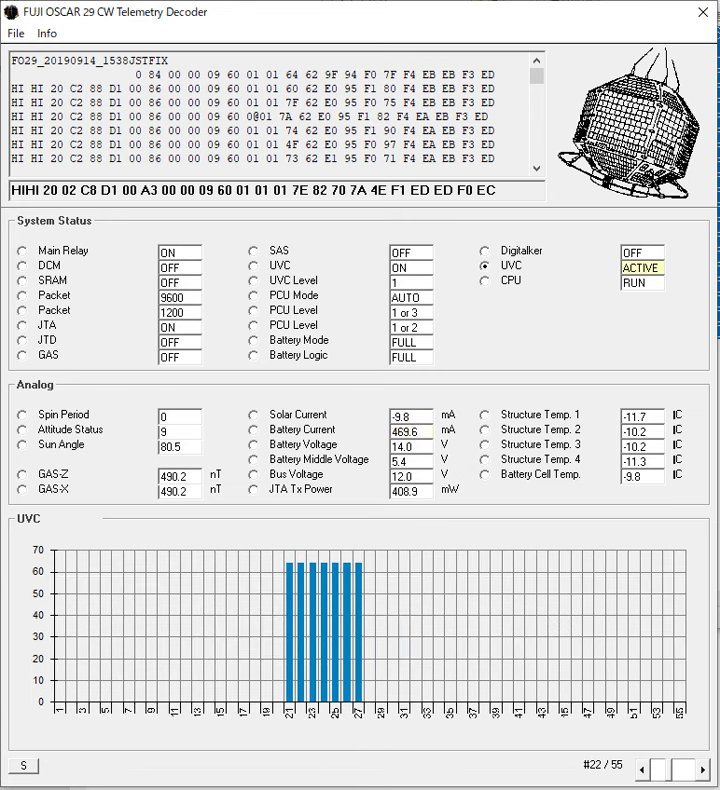
{"action": "key", "text": "Left"}
{"action": "key", "text": "Left"}
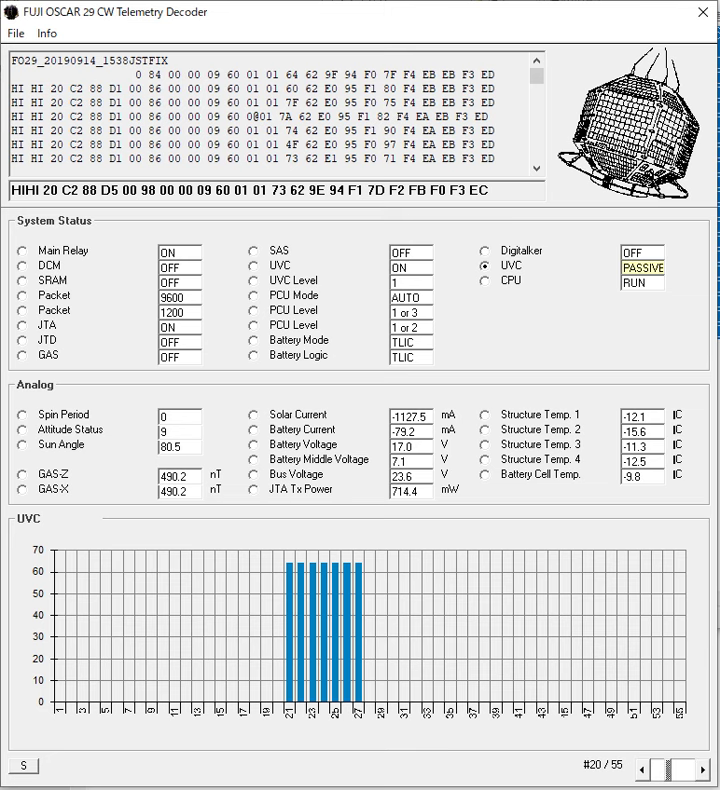
{"action": "key", "text": "Left"}
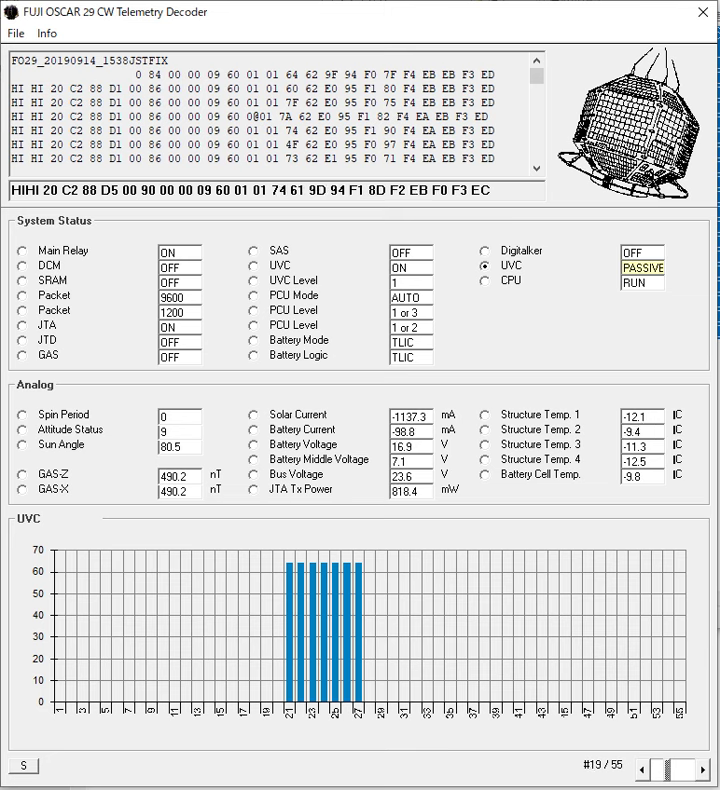
{"action": "key", "text": "Right"}
{"action": "key", "text": "Right"}
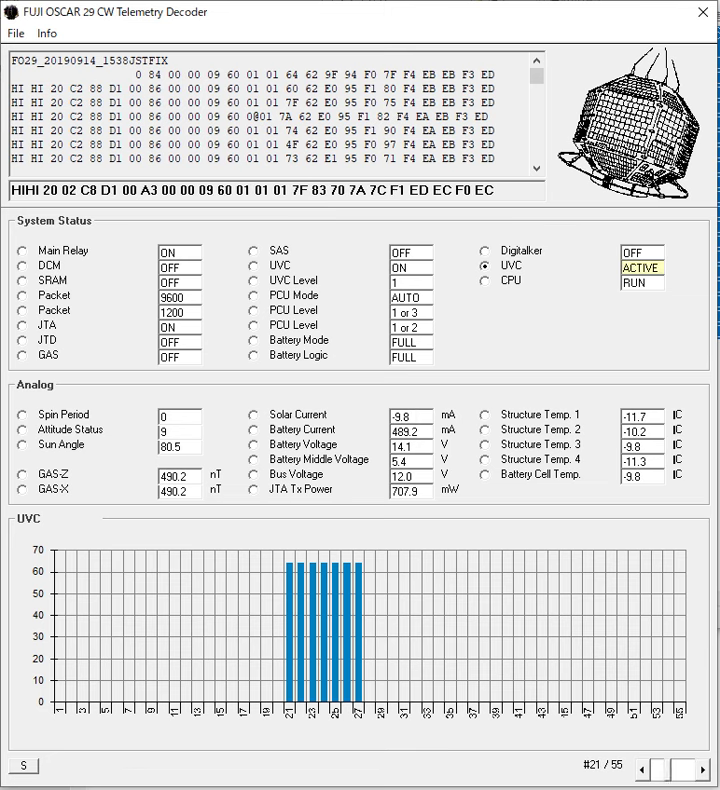
Step: Go back through the records to record 14 to examine the readings before the UVC status change
{"action": "key", "text": "Left"}
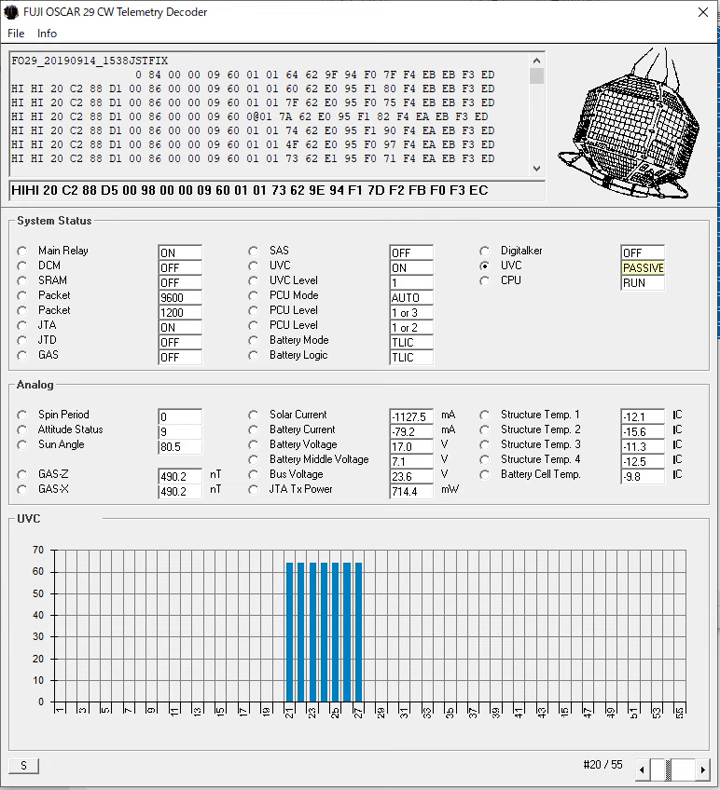
{"action": "key", "text": "Left"}
{"action": "key", "text": "Left"}
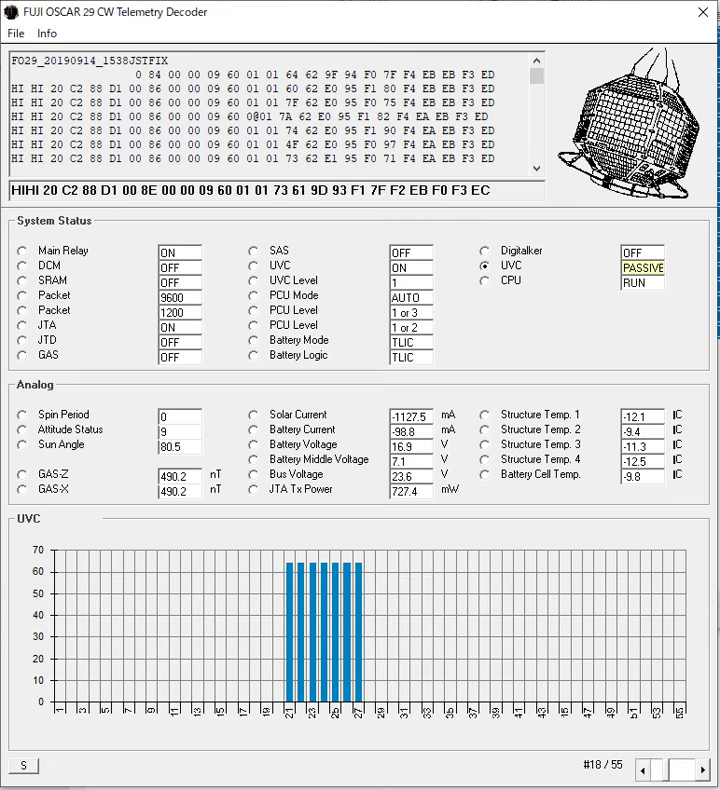
{"action": "key", "text": "Left"}
{"action": "key", "text": "Left"}
{"action": "key", "text": "Left"}
{"action": "key", "text": "Left"}
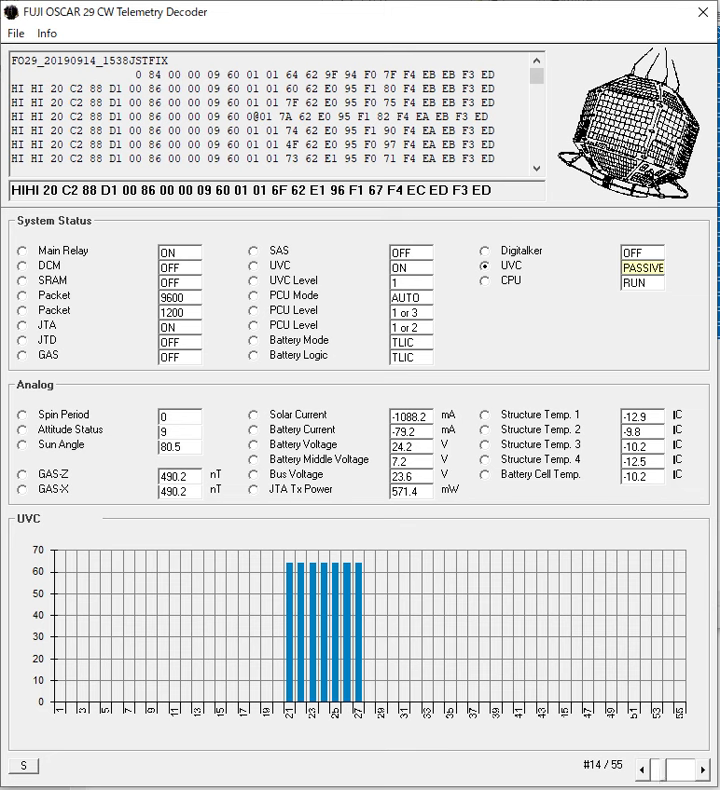
Step: Advance through the records to record 22 and chart Battery Middle Voltage
{"action": "key", "text": "Right"}
{"action": "key", "text": "Right"}
{"action": "key", "text": "Right"}
{"action": "key", "text": "Right"}
{"action": "key", "text": "Right"}
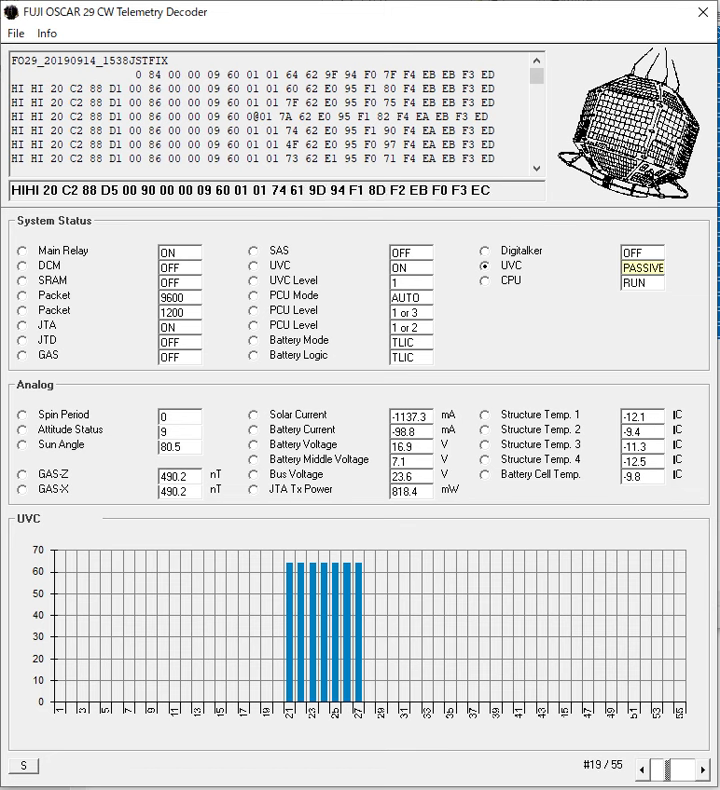
{"action": "key", "text": "Right"}
{"action": "key", "text": "Right"}
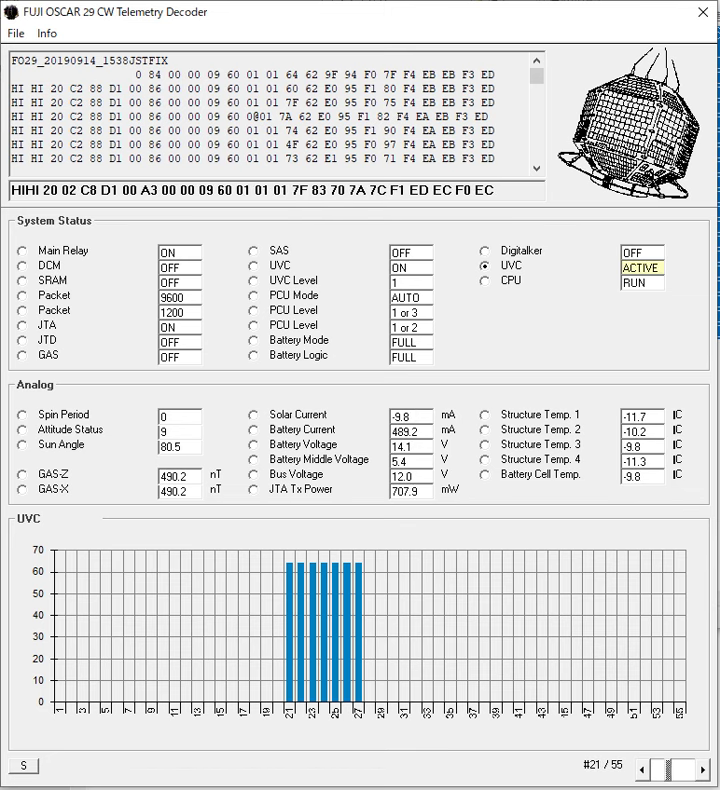
{"action": "key", "text": "Right"}
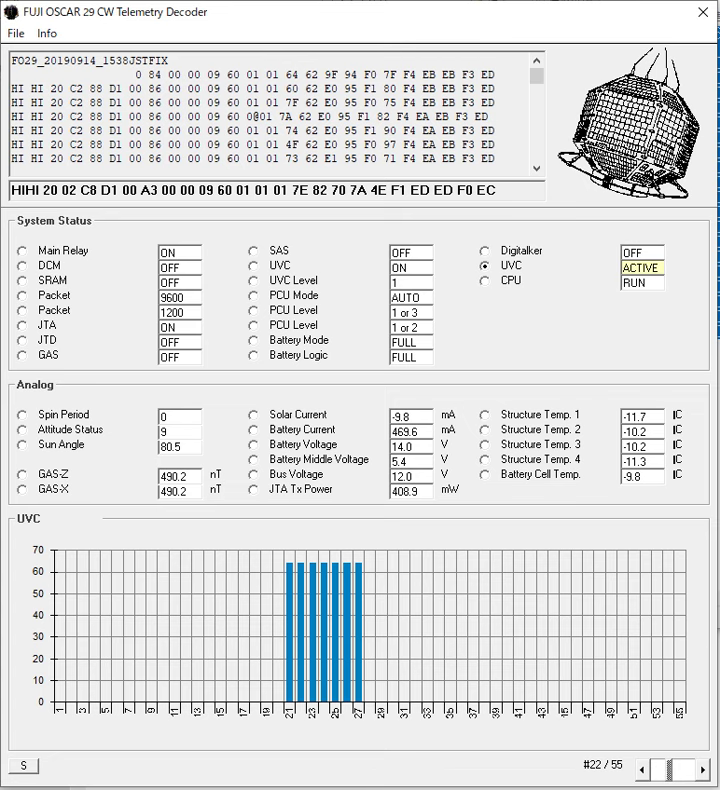
{"action": "left_click", "coordinate": [253, 460]}
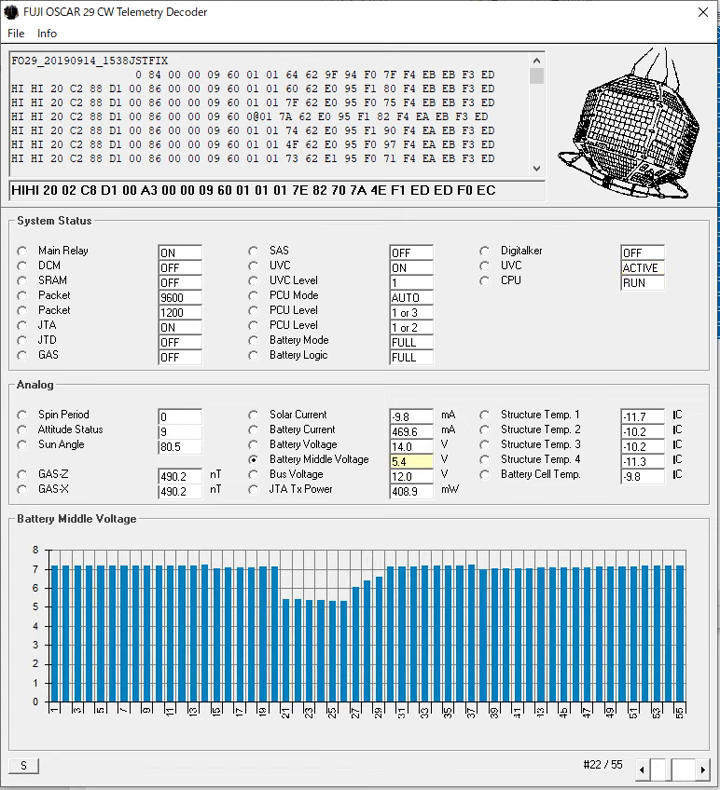